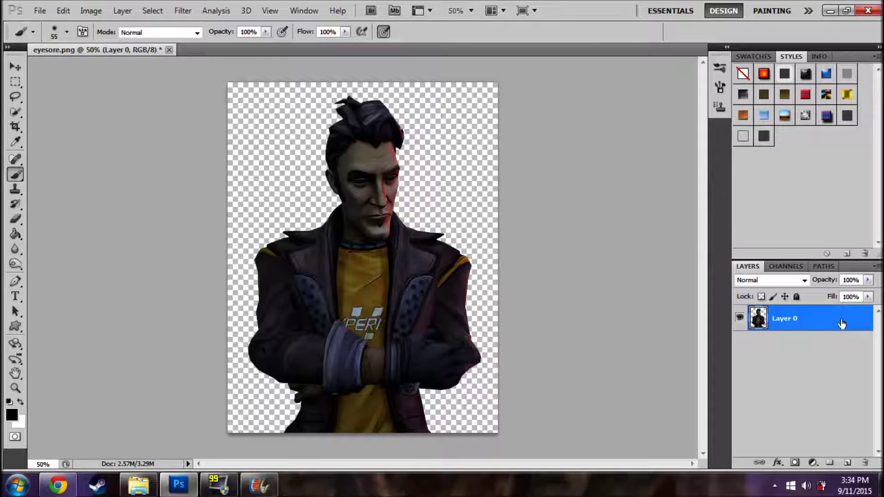
Duplicate Layer 0 and add a colorized Hue/Saturation layer: Hue 204, Saturation 50, Lightness +11
drag(774, 327, 847, 462)
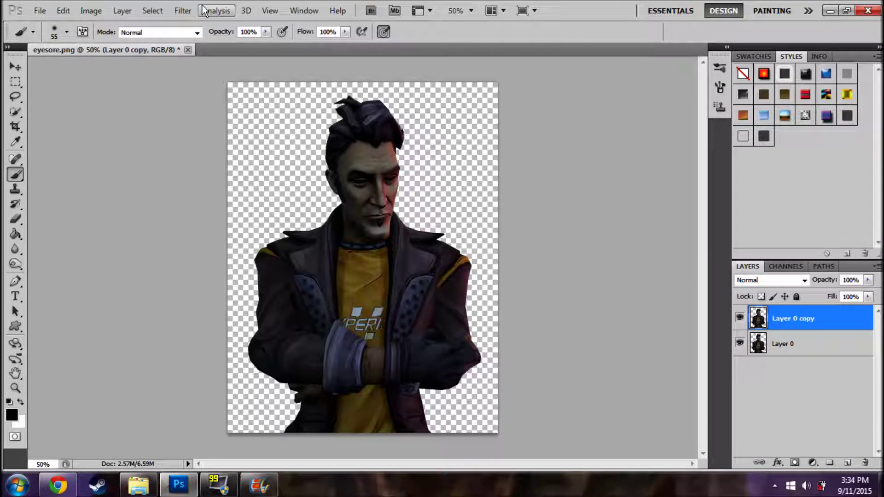
click(812, 462)
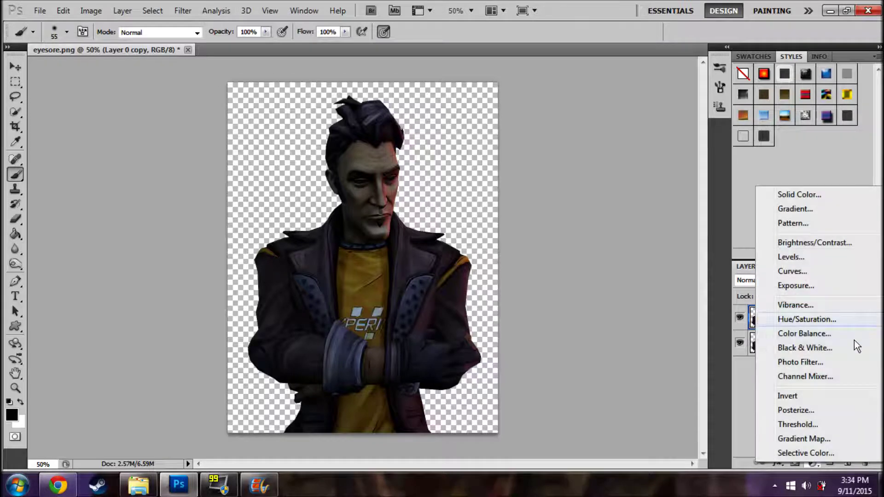
click(838, 321)
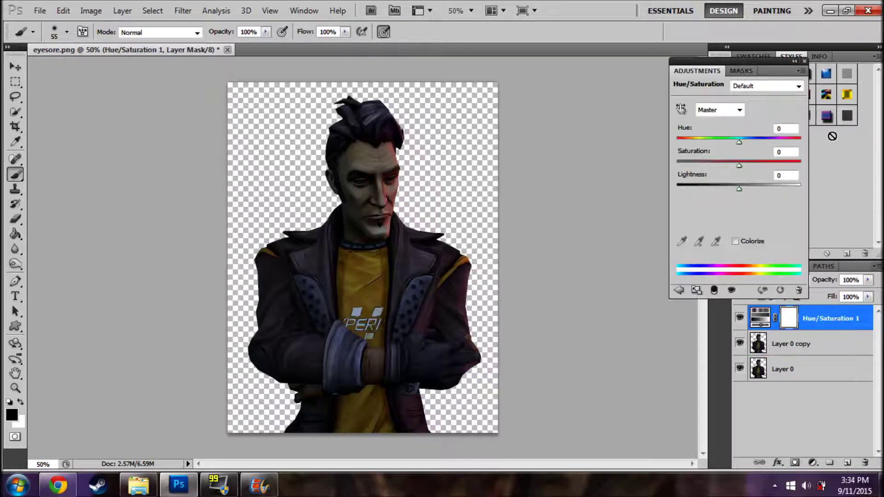
click(735, 241)
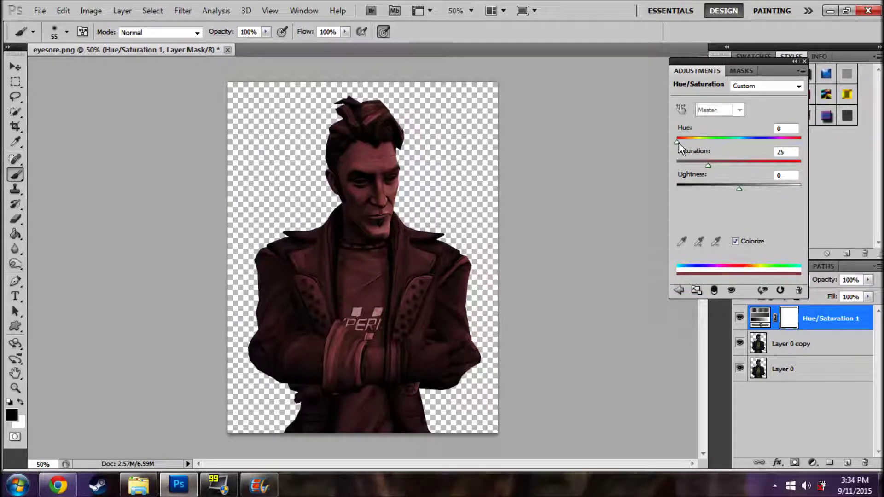
drag(679, 142, 747, 142)
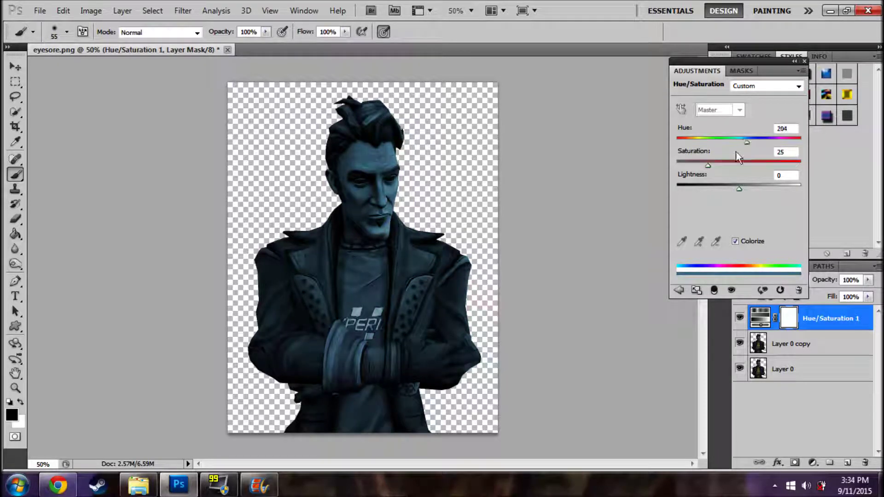
drag(711, 166, 739, 163)
drag(737, 189, 748, 189)
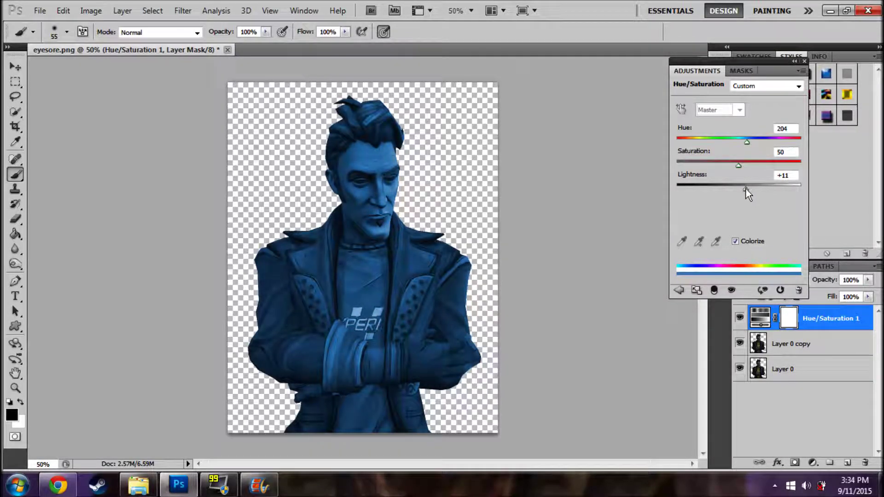
click(805, 63)
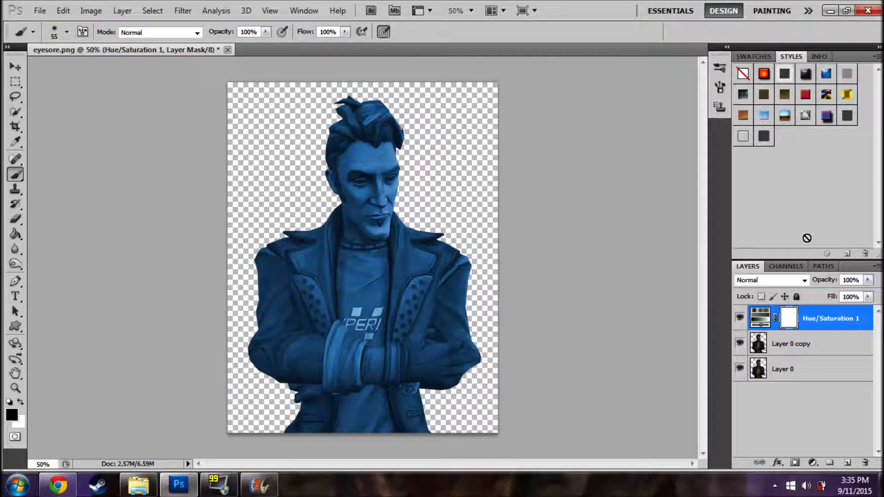
Apply a wavy Shear distortion with Repeat Edge Pixels to Layer 0 copy, then hide Layer 0
click(812, 354)
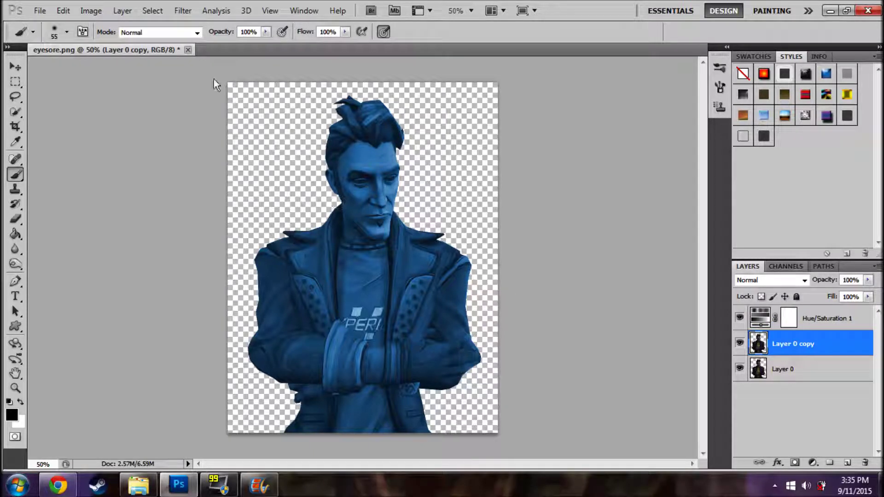
click(183, 13)
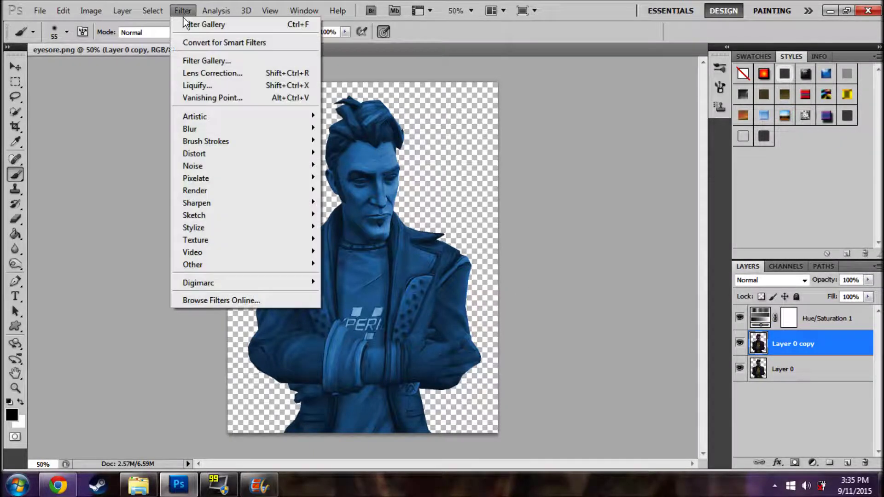
mouse_move(187, 157)
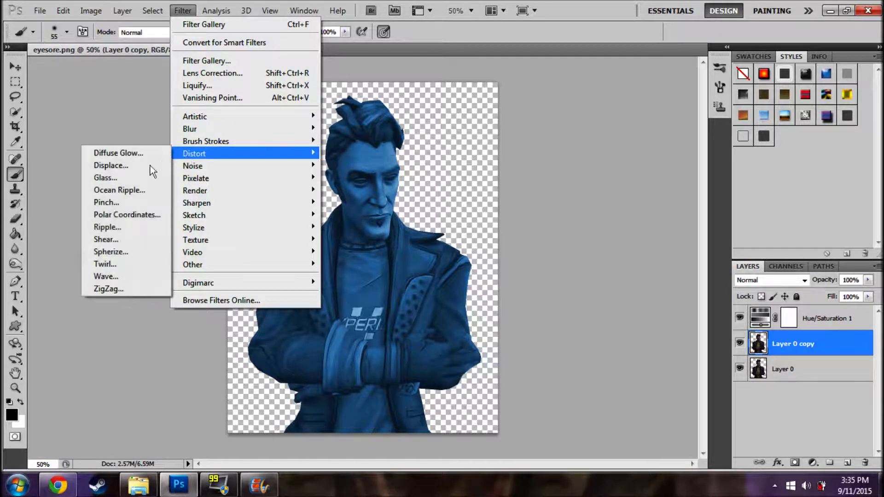
click(123, 240)
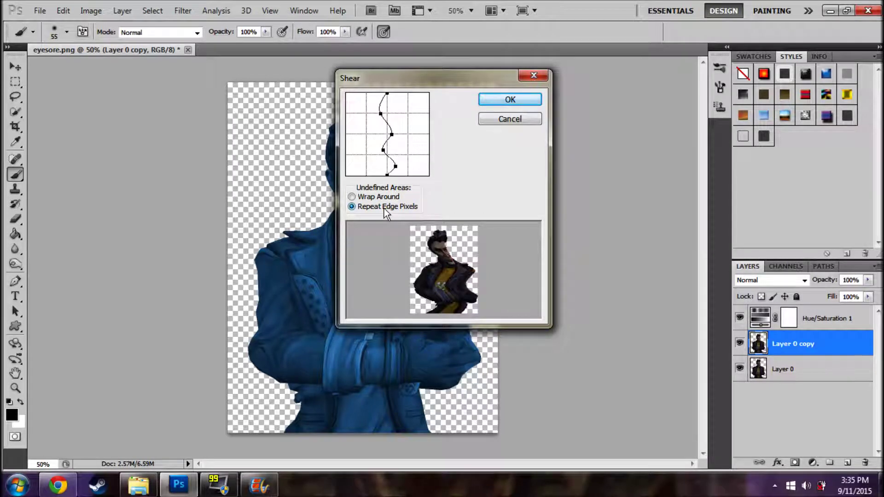
click(384, 208)
key(alt)
click(489, 100)
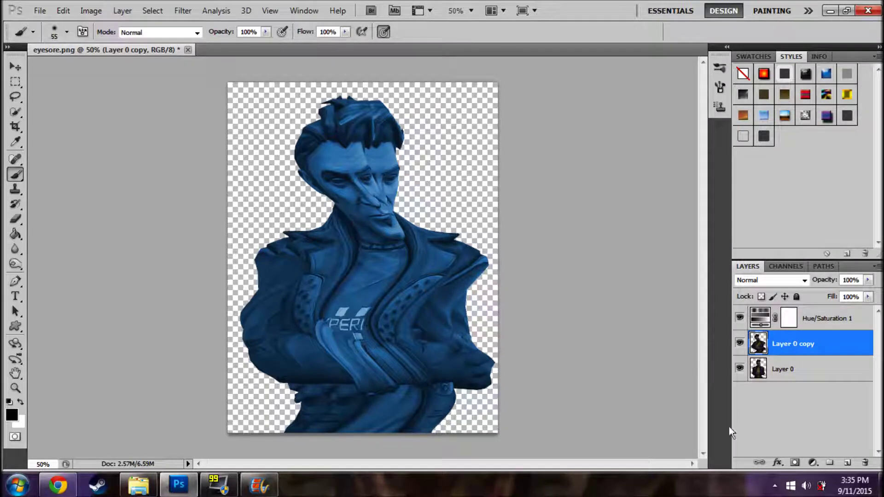
click(741, 371)
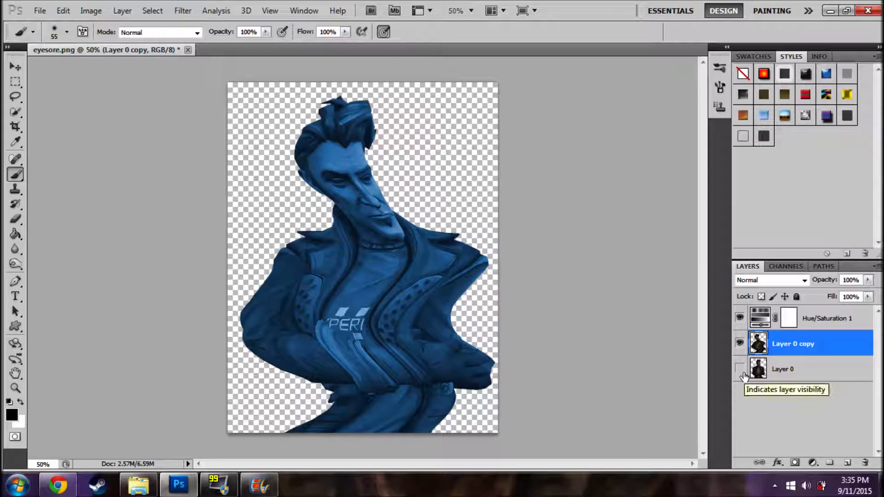
Show Layer 0 again, add new Layer 1 and fill it with 50% Gray at 100% opacity
click(740, 370)
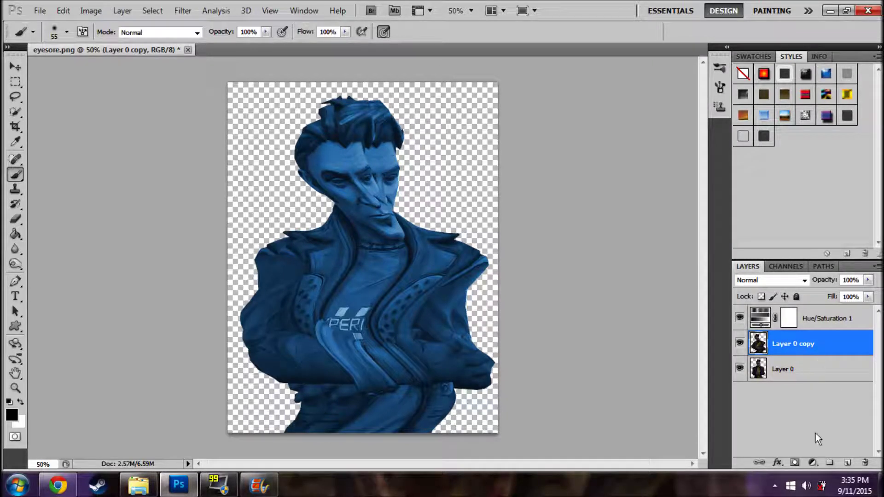
click(847, 463)
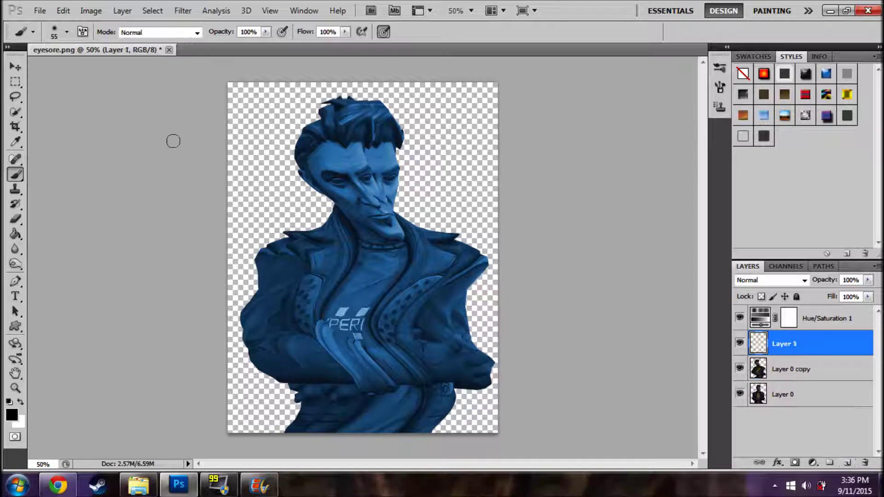
click(70, 14)
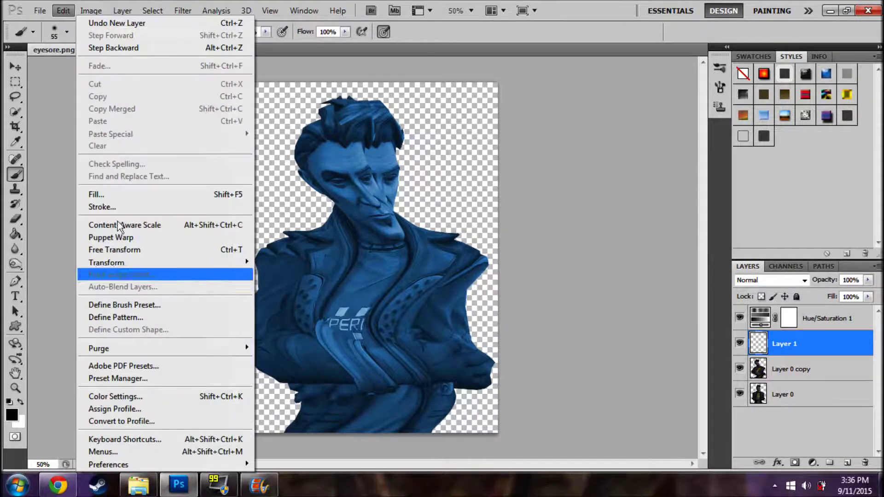
click(592, 10)
key(shift+F5)
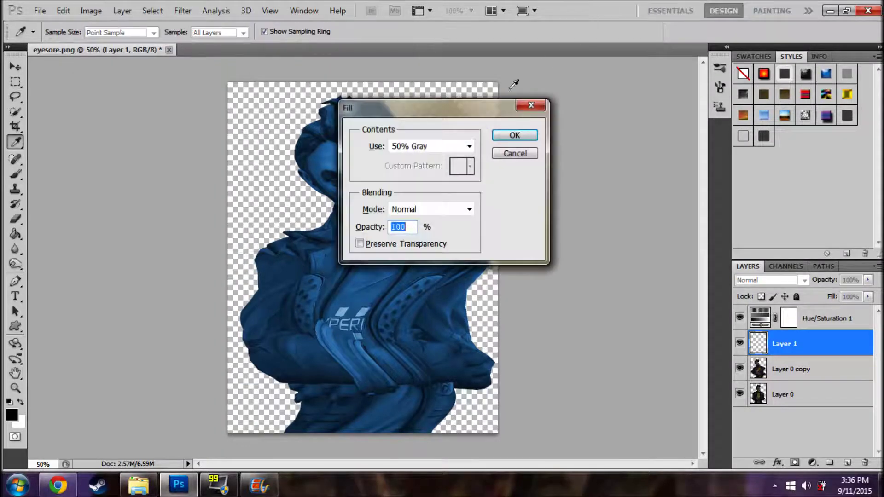
click(403, 147)
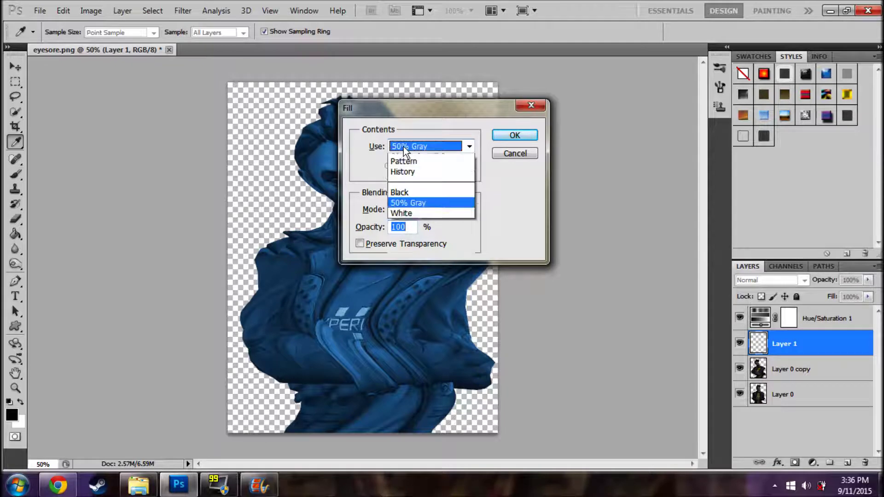
click(411, 251)
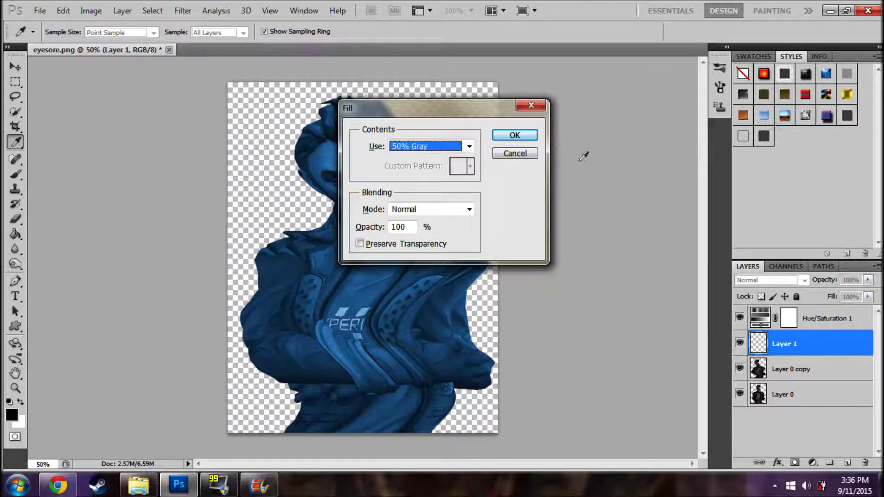
click(514, 136)
key(b)
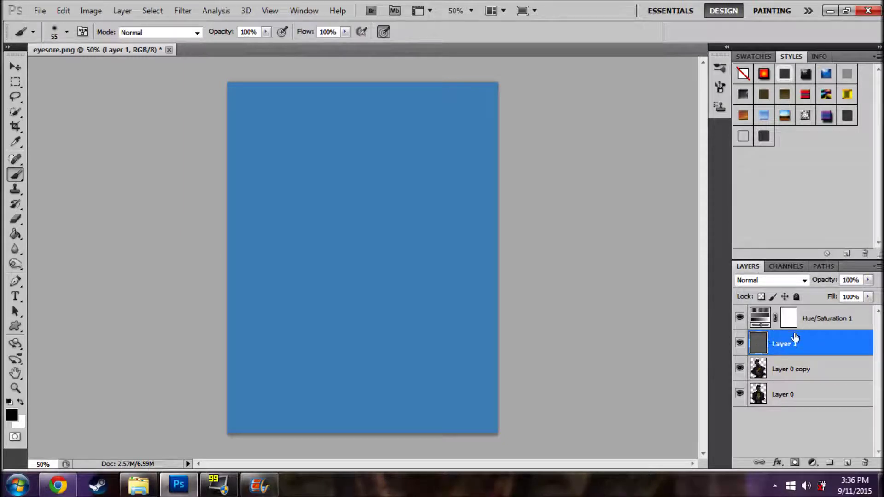
Apply the Filter Gallery's Halftone Pattern to Layer 1 with Line pattern type and an adjusted Size
click(191, 13)
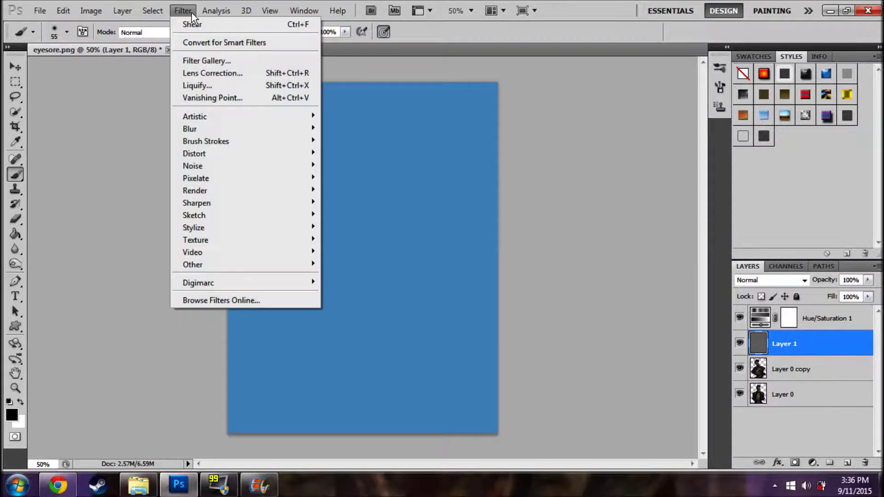
click(207, 64)
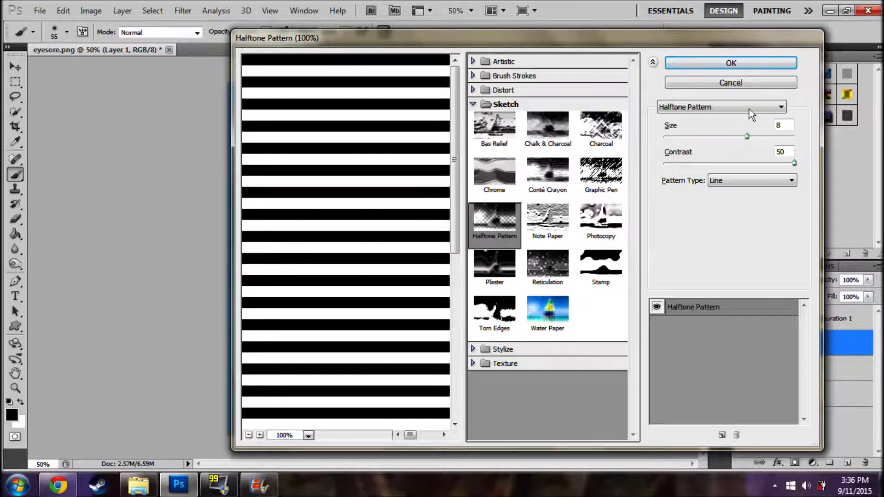
click(799, 164)
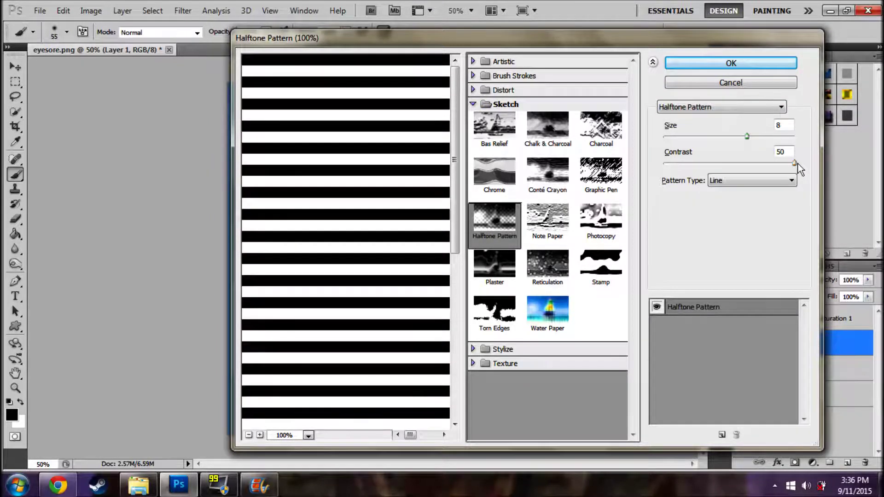
click(741, 183)
click(741, 212)
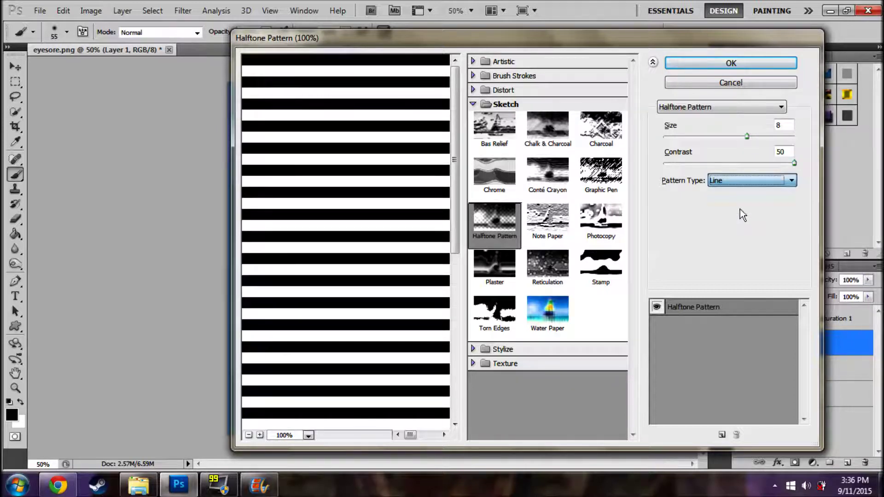
mouse_move(747, 137)
mouse_down()
mouse_move(714, 138)
mouse_move(758, 136)
mouse_up()
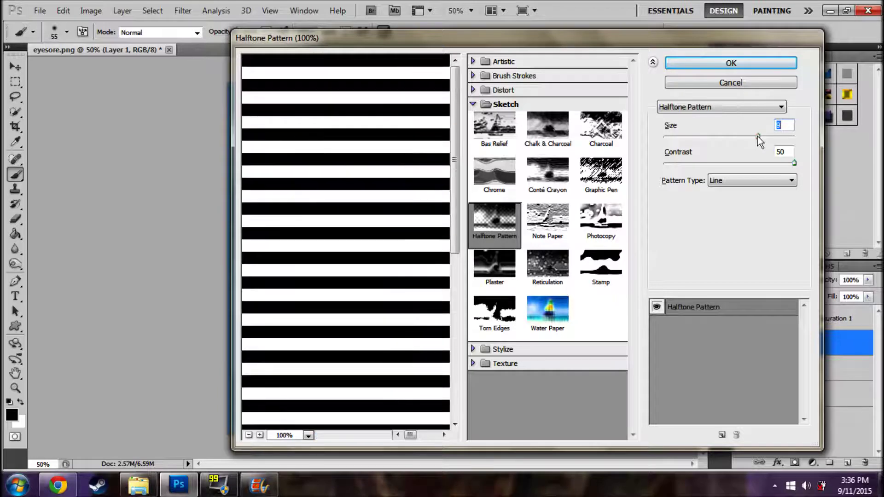
click(741, 69)
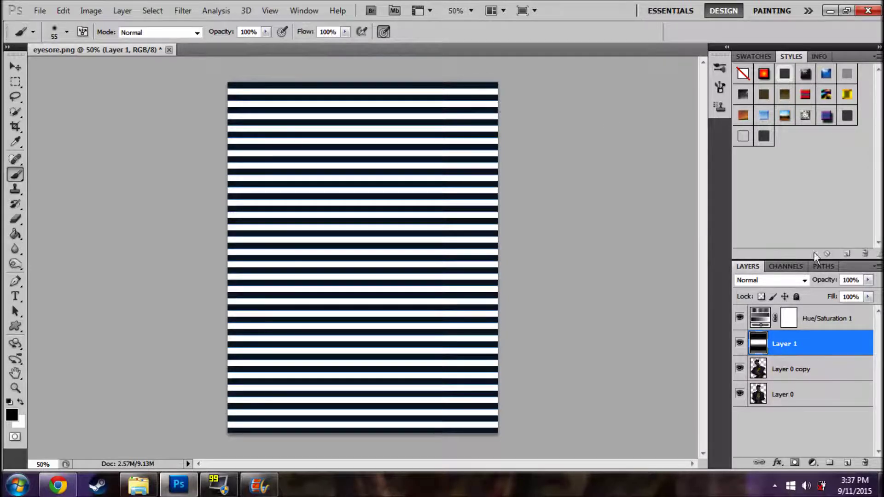
Select the white stripes using Color Range set to Highlights
click(151, 14)
click(167, 127)
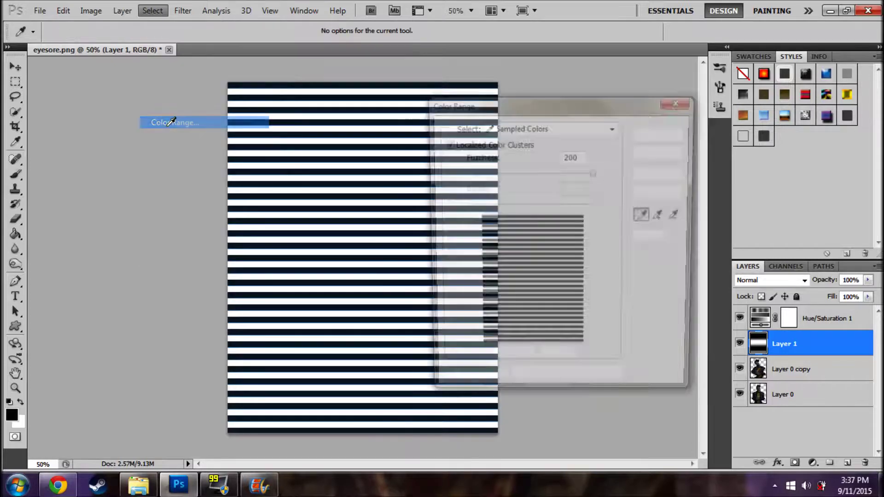
click(544, 129)
click(549, 252)
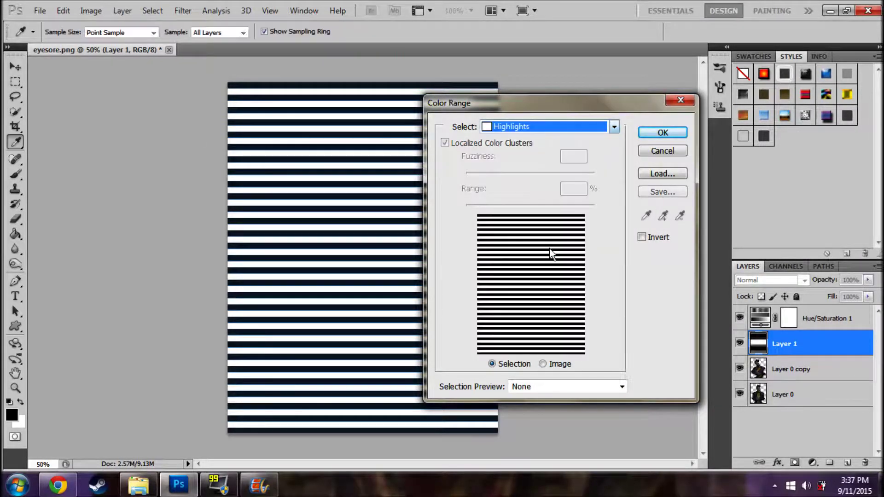
click(663, 132)
key(b)
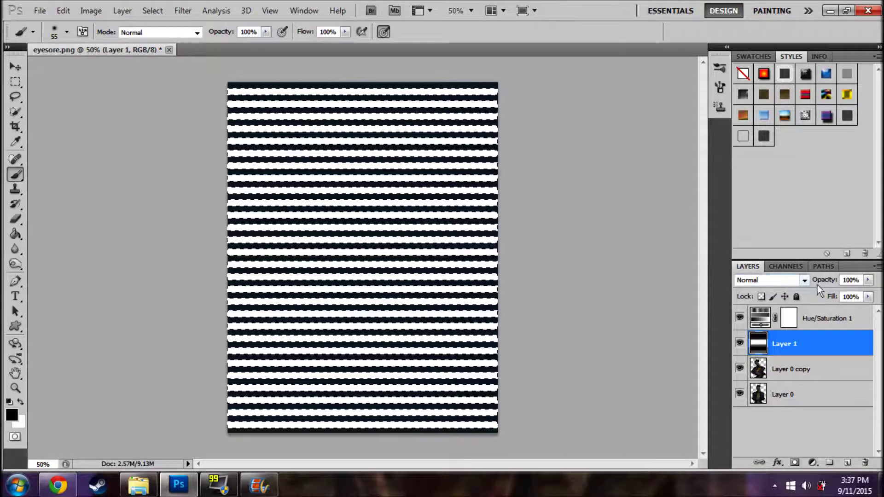
Add a layer mask to Layer 0 copy from the selection and delete Layer 1
click(790, 372)
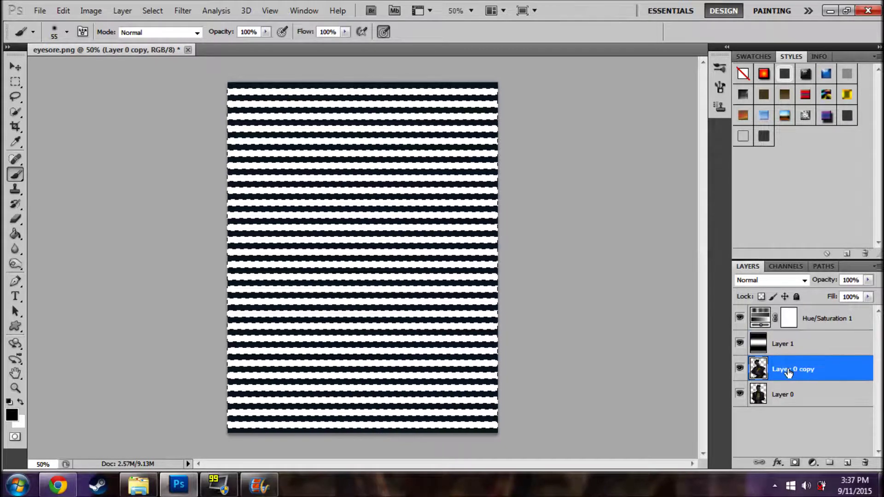
click(795, 463)
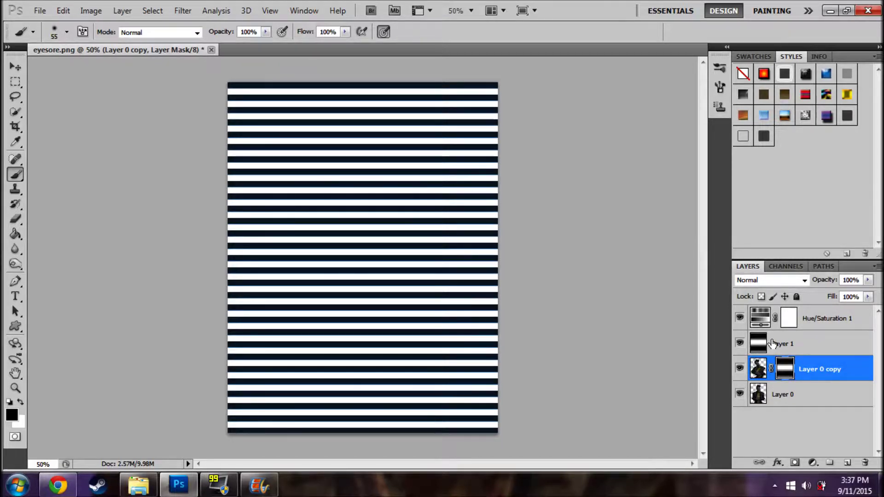
drag(758, 345, 866, 463)
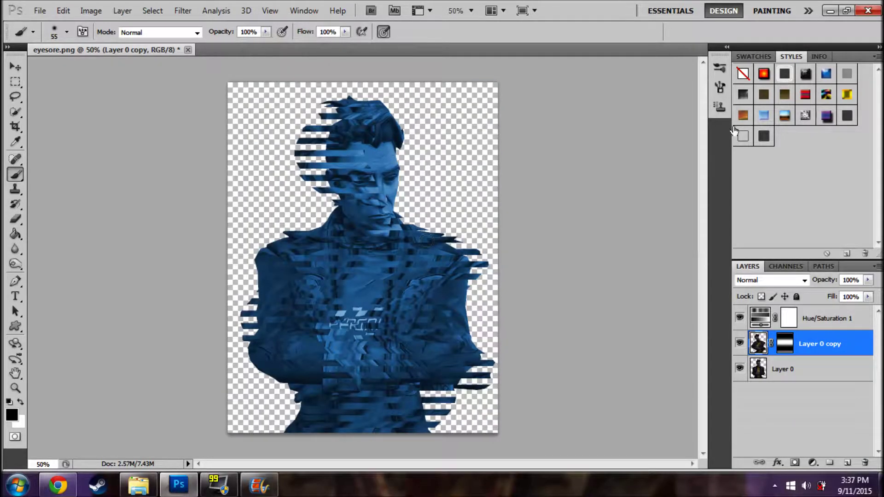
Set Layer 0 copy to 76% fill and 89% opacity, then target its layer mask
click(868, 296)
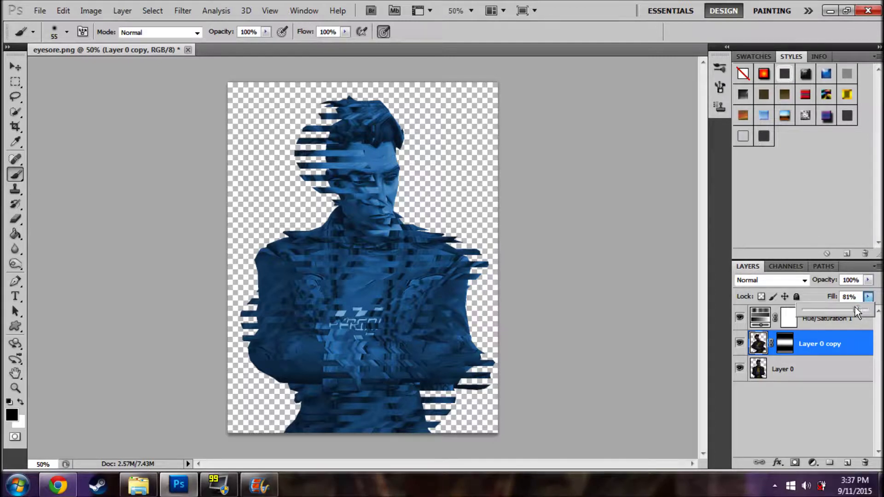
drag(855, 307, 862, 291)
click(868, 279)
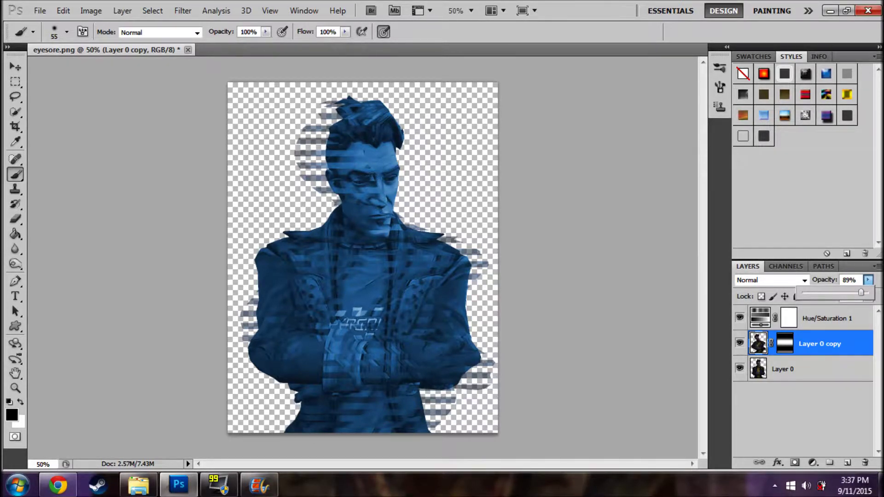
click(787, 350)
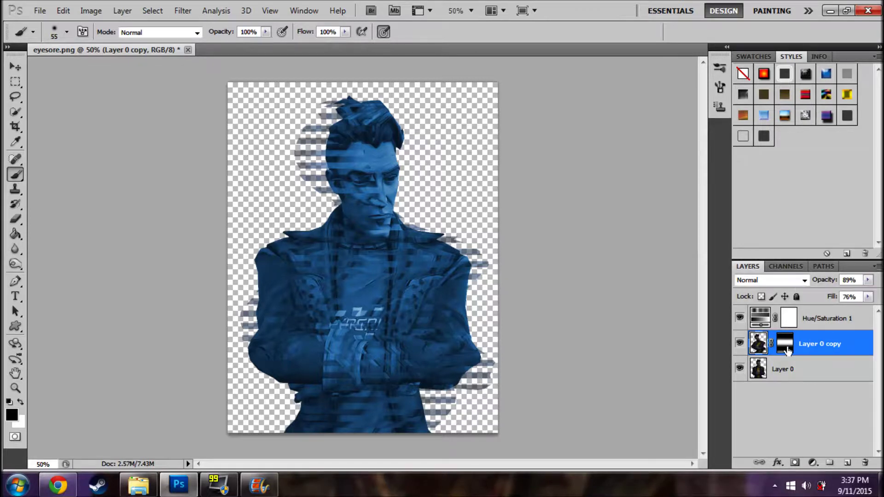
click(786, 350)
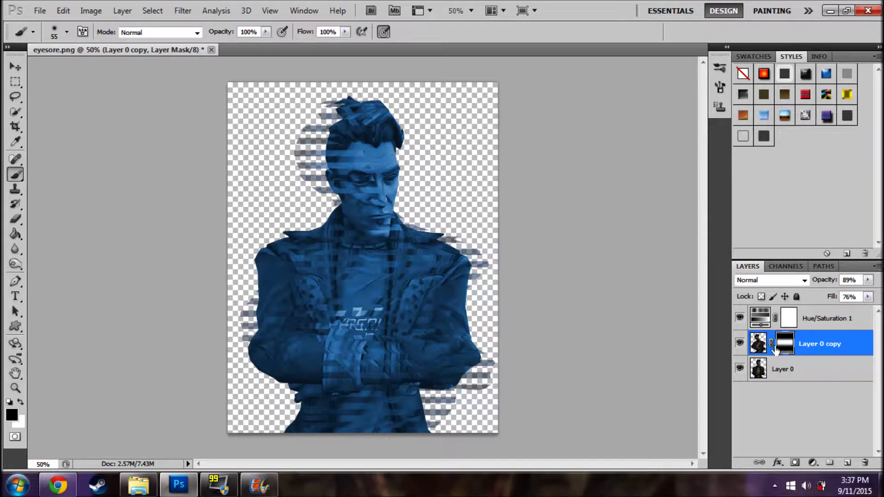
click(13, 178)
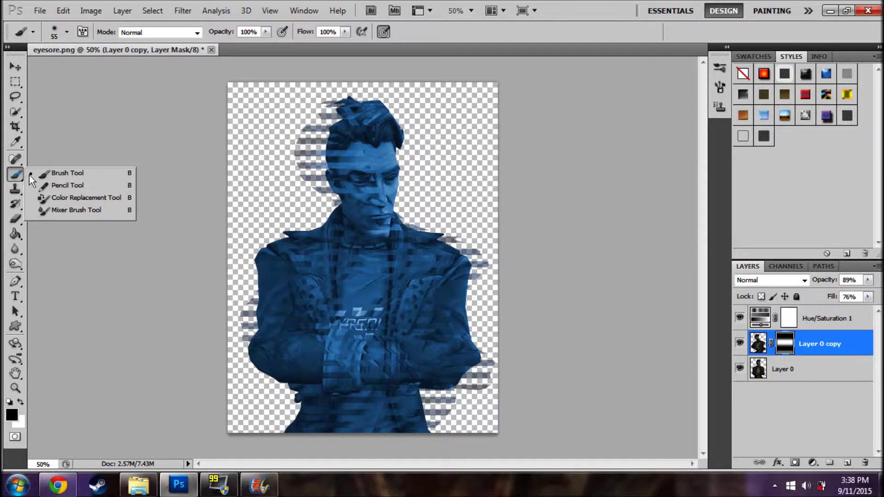
Brush over the face, chin and chest on the mask to remove the stripe bands there
click(55, 172)
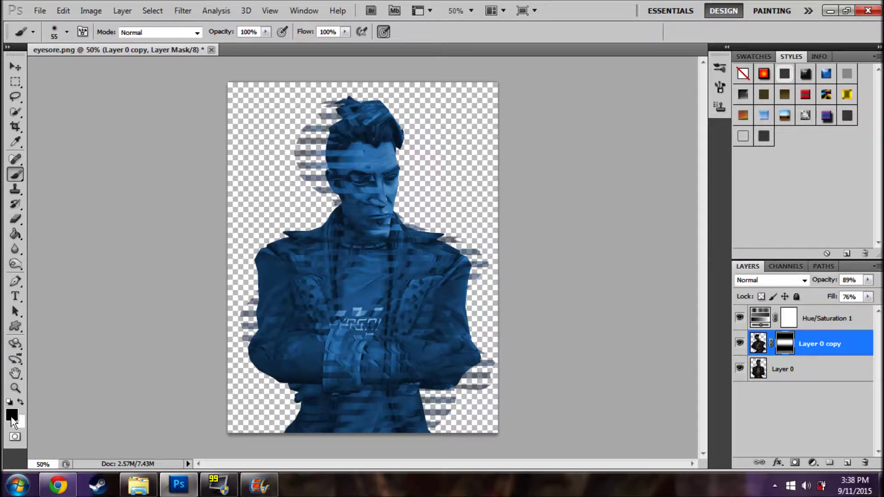
mouse_move(366, 152)
mouse_down()
mouse_move(351, 164)
mouse_move(367, 169)
mouse_move(368, 194)
mouse_move(379, 203)
mouse_move(373, 224)
mouse_up()
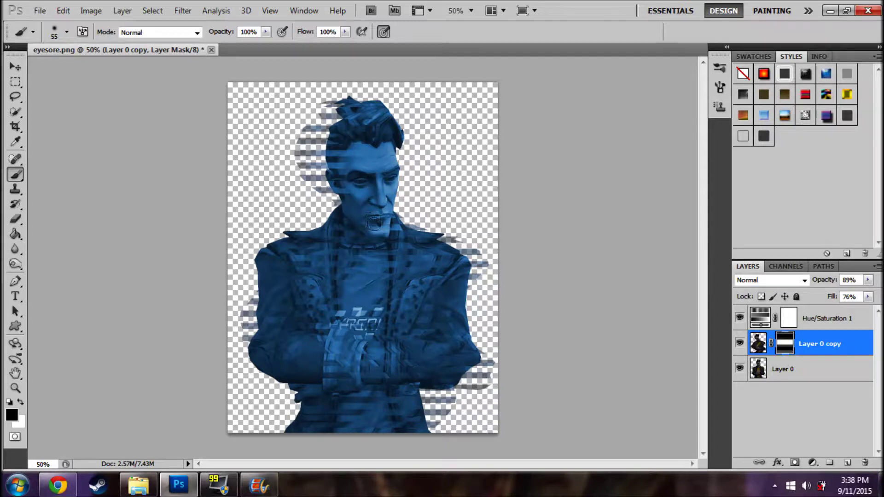
mouse_move(355, 253)
mouse_down()
mouse_move(390, 263)
mouse_move(350, 265)
mouse_move(479, 262)
mouse_move(309, 292)
mouse_move(238, 322)
mouse_move(501, 315)
mouse_move(275, 321)
mouse_up()
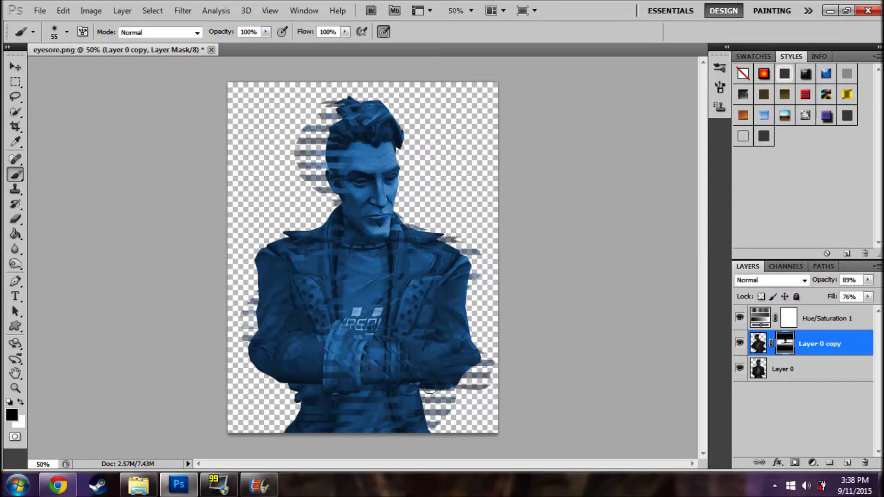